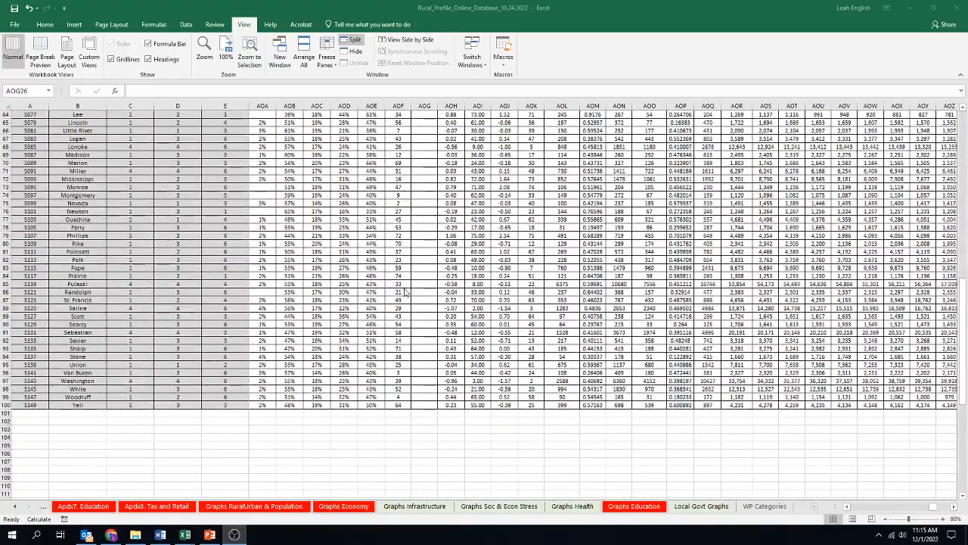
scroll(407, 292, up, 4)
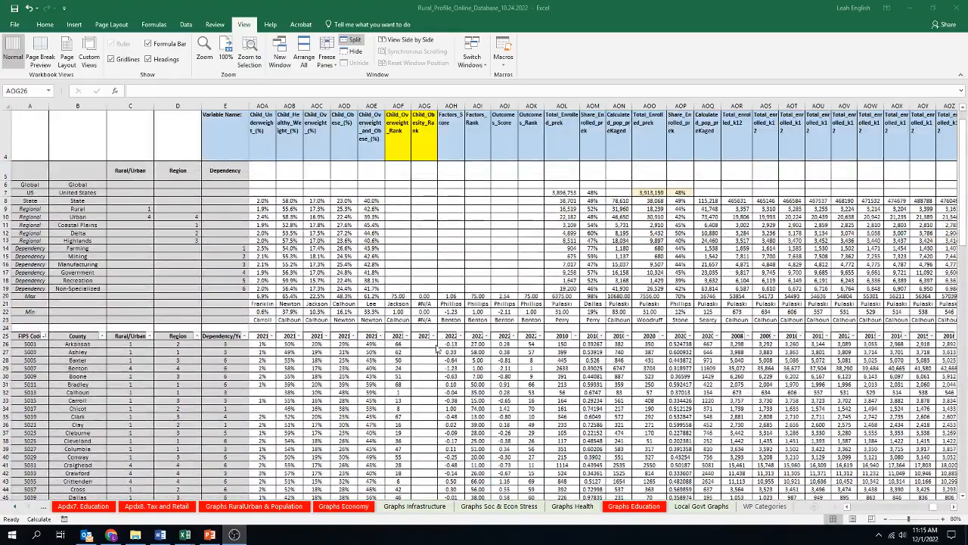
Step: Examine the child obesity columns and the empty obesity rank column for the county rows
click(425, 345)
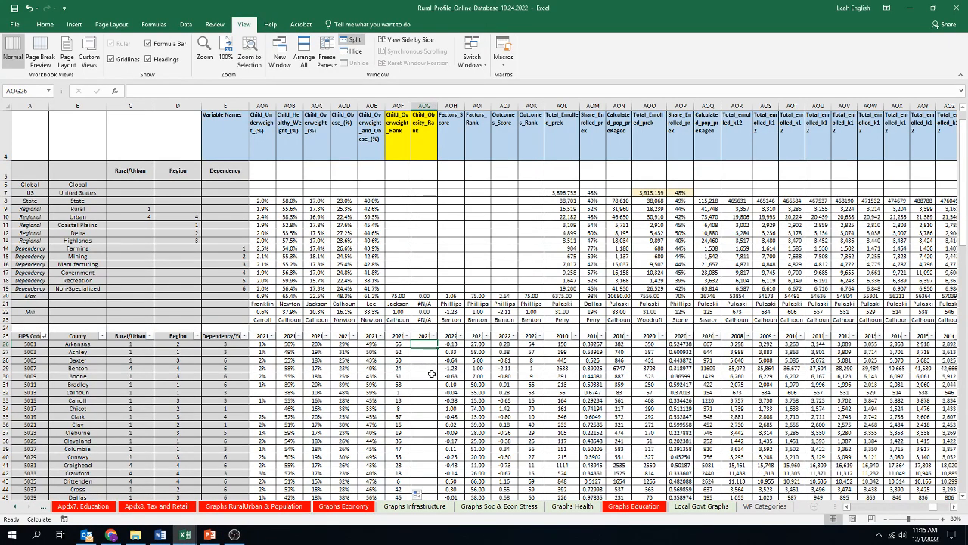
scroll(431, 374, up, 1)
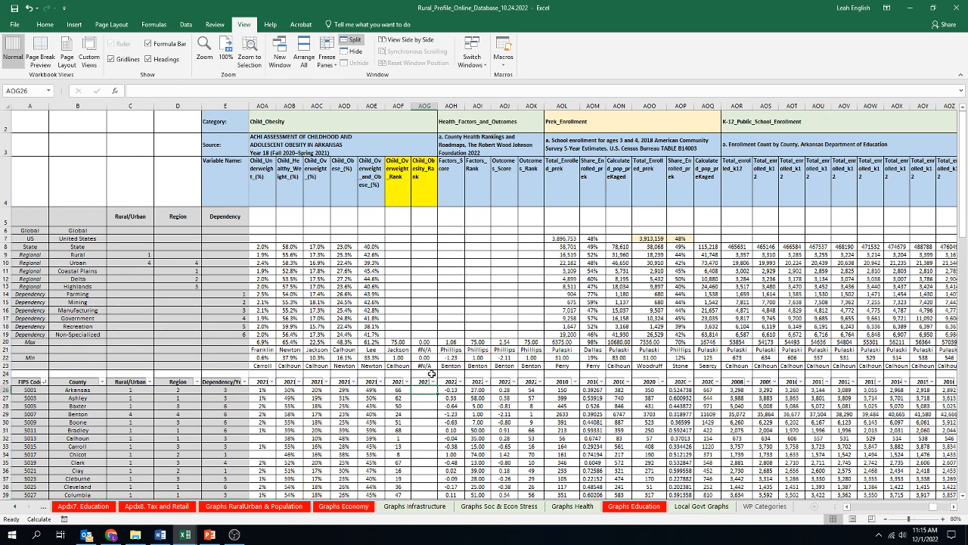
scroll(431, 374, down, 1)
scroll(428, 370, up, 1)
click(490, 300)
click(346, 179)
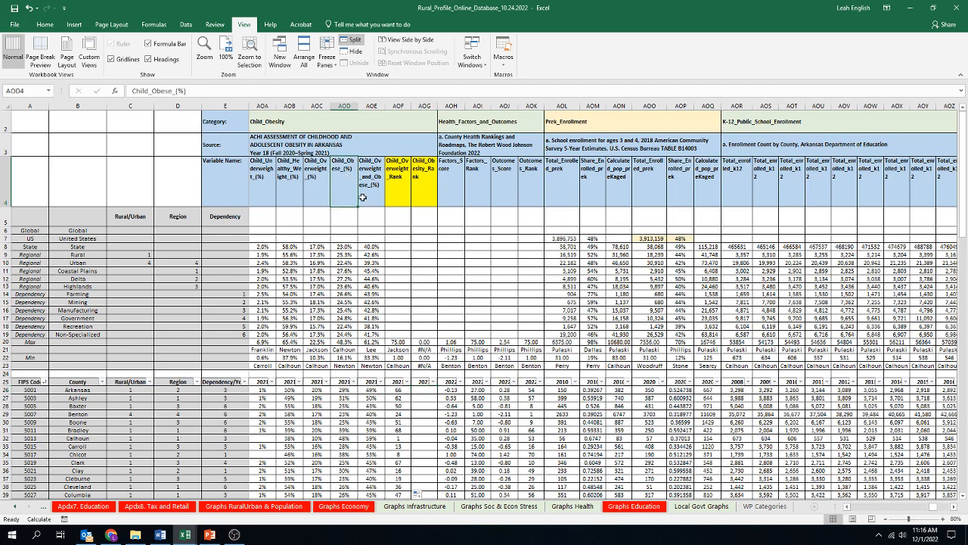
click(344, 390)
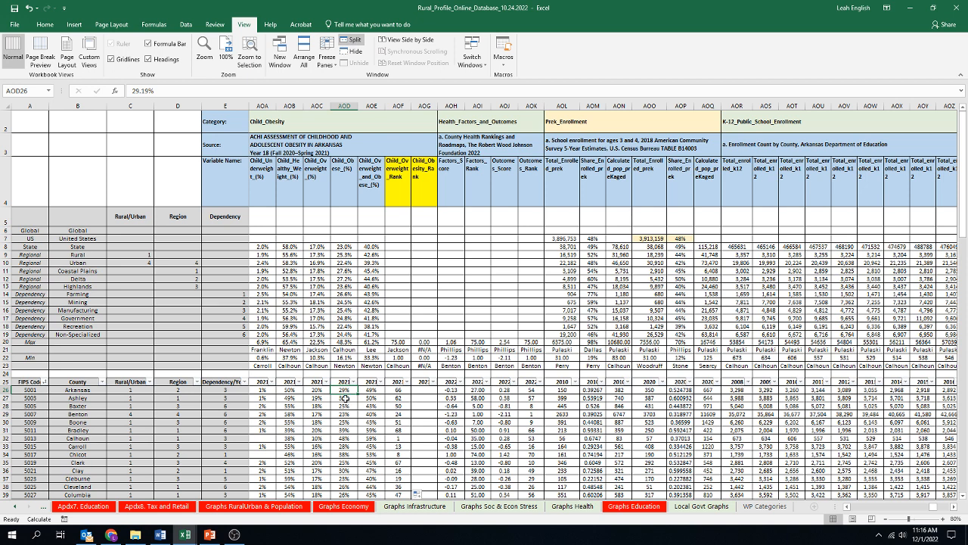
click(345, 398)
Step: Start a RANK formula in AOG26 ranking AOD26 against the county range AOD26:AOD100
click(429, 391)
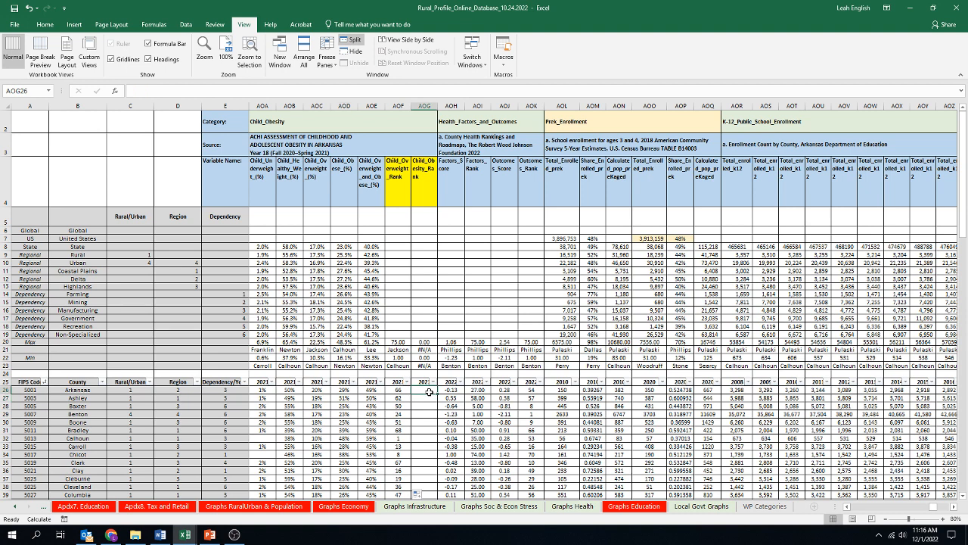
text(=)
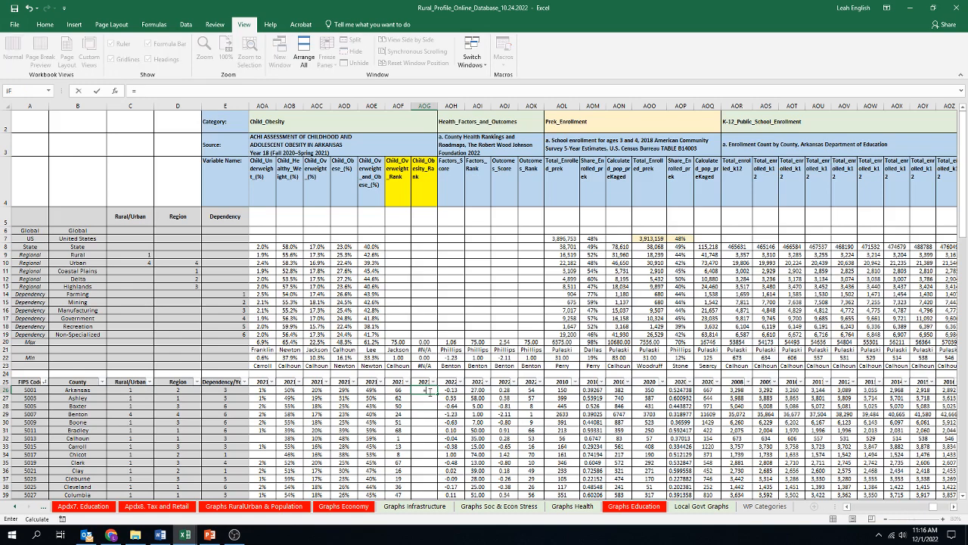
text(rank)
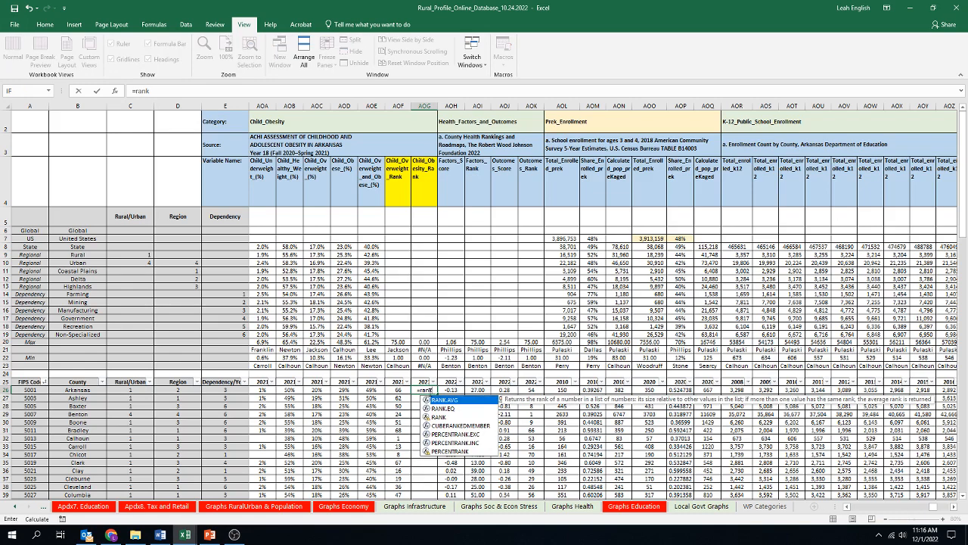
text(()
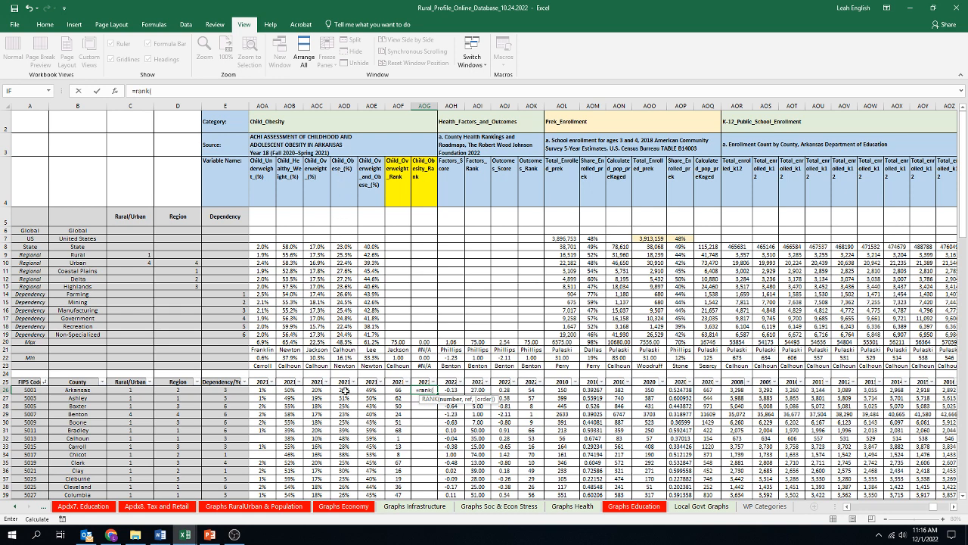
click(345, 390)
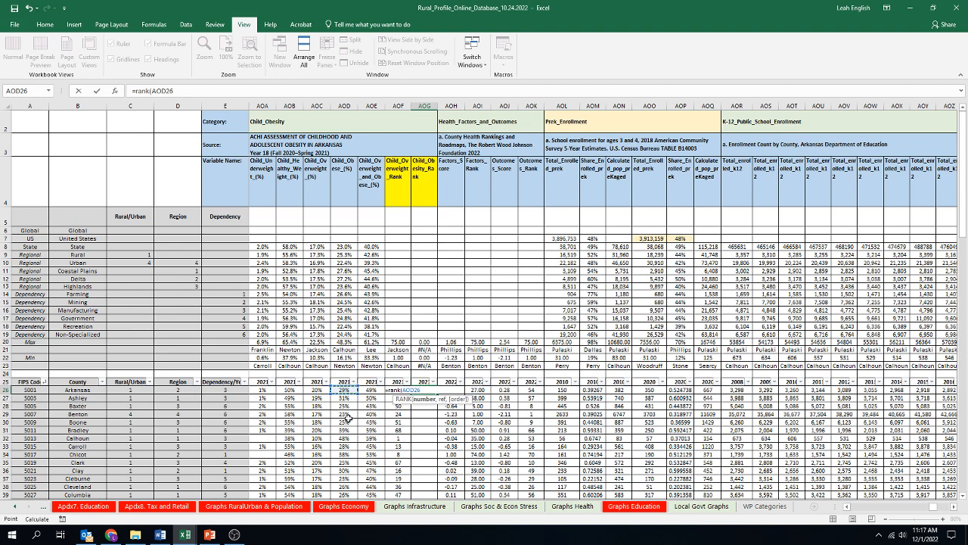
text(,)
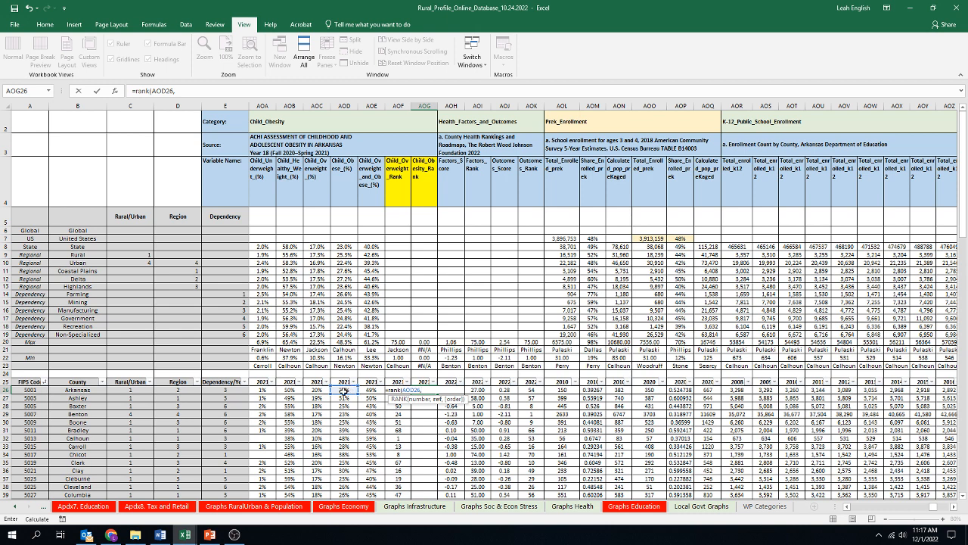
click(344, 391)
key(ctrl+shift+Down)
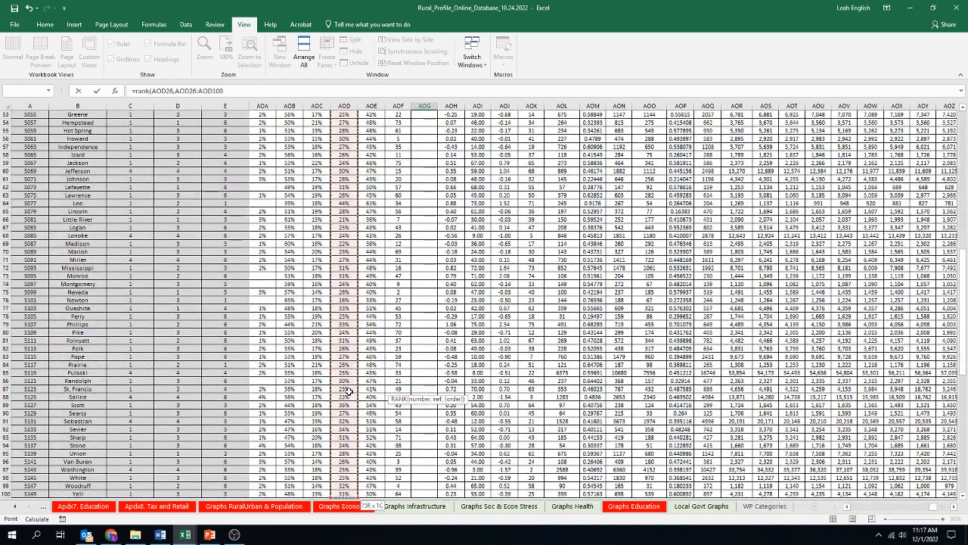
Step: Lock the range rows as AOD$26:AOD$100 and add ascending order 1, completing =RANK(AOD26,AOD$26:AOD$100,1)
scroll(350, 390, up, 14)
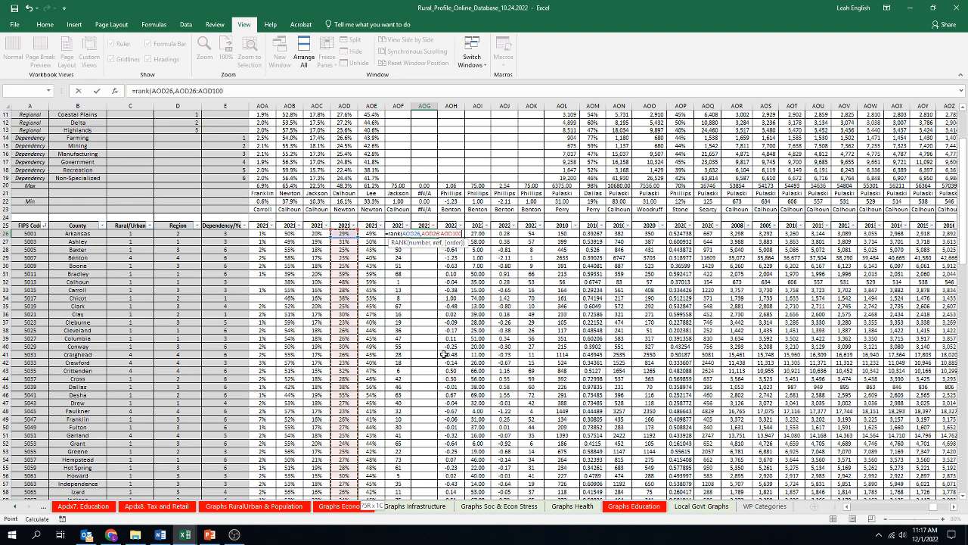
click(439, 246)
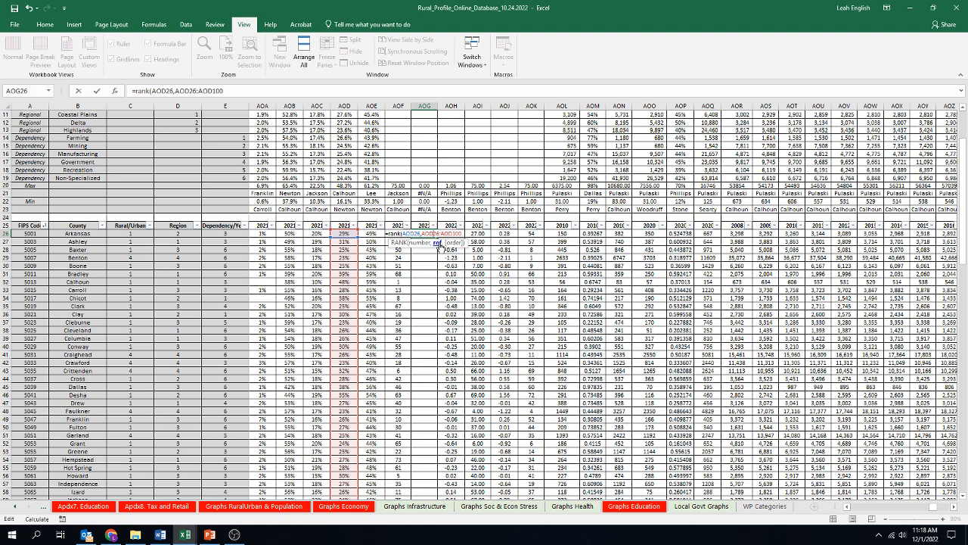
text($)
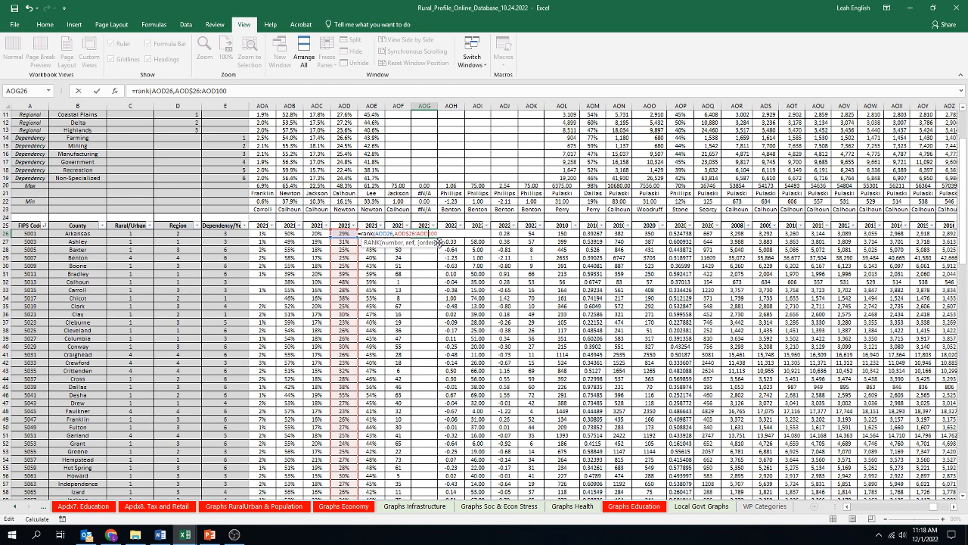
text($)
text())
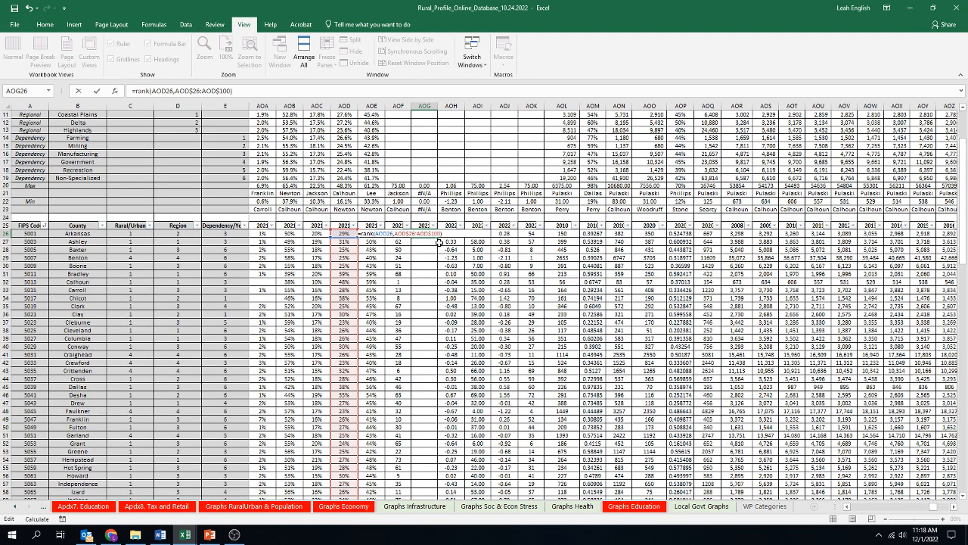
key(Left)
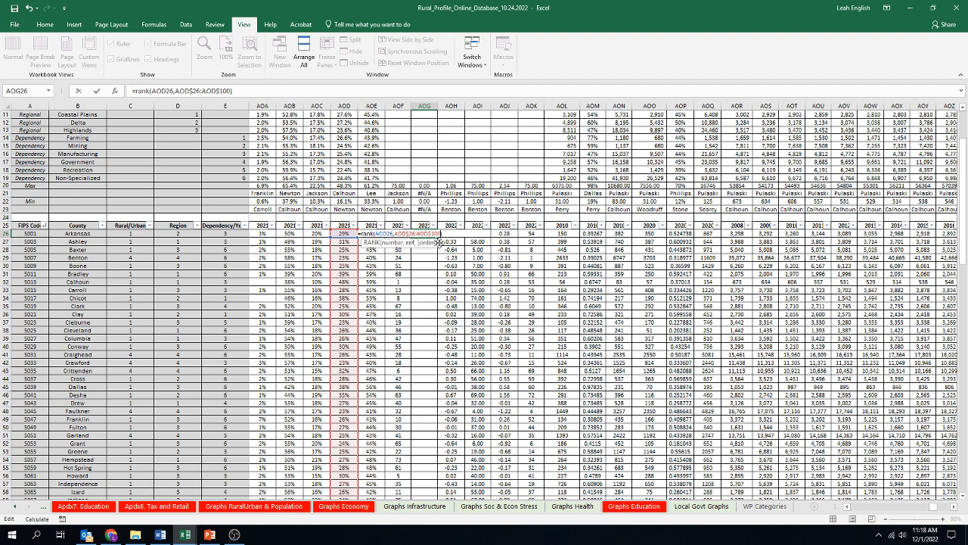
text(,)
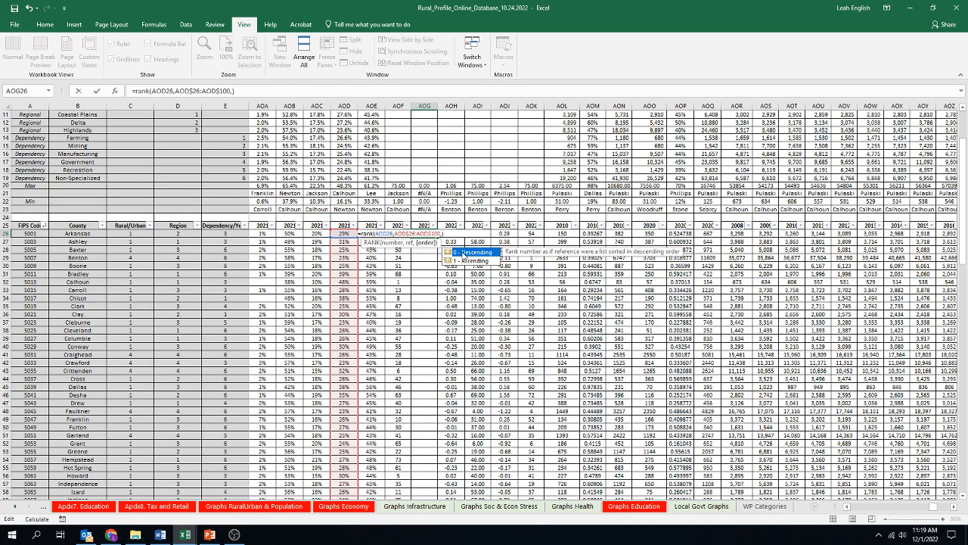
text(1))
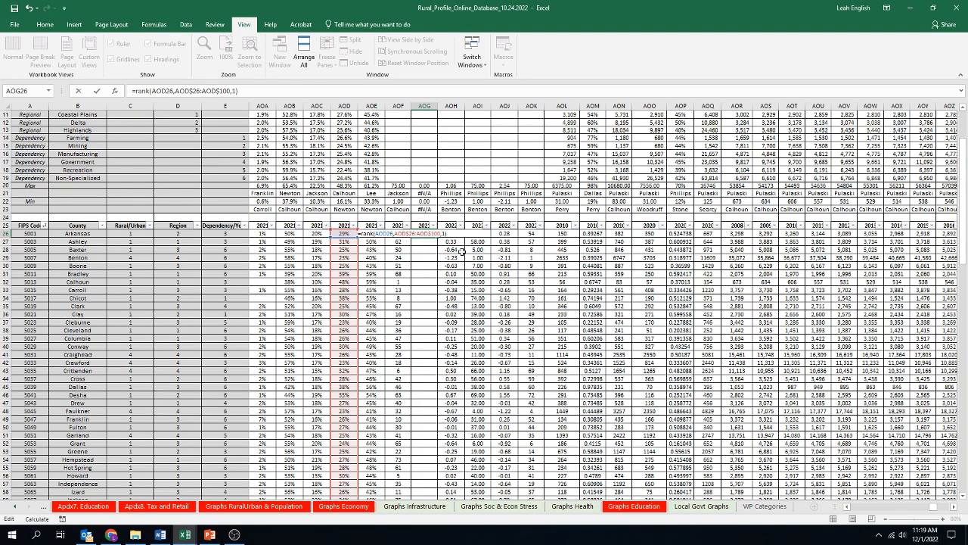
key(Return)
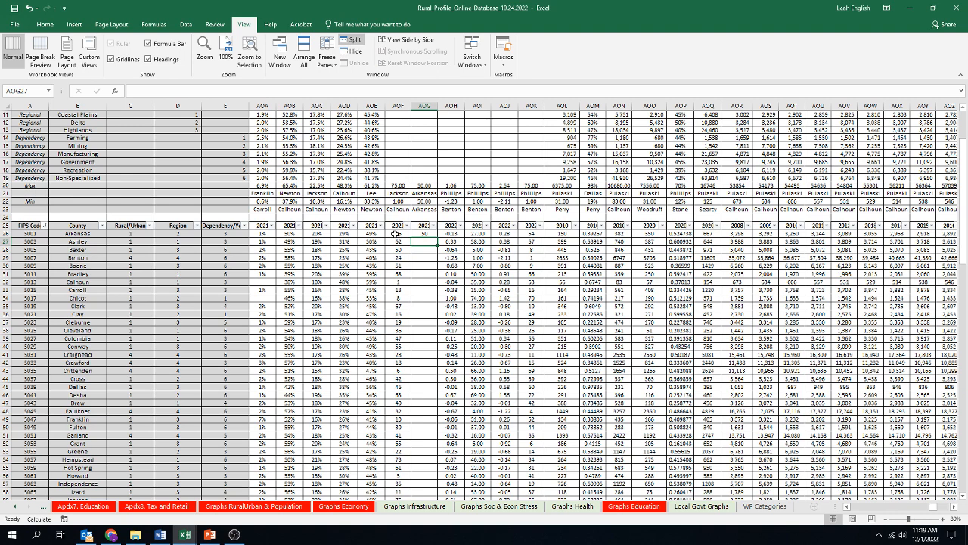
Step: Fill the rank formula from AOG26 down through row 100 for all counties
click(421, 234)
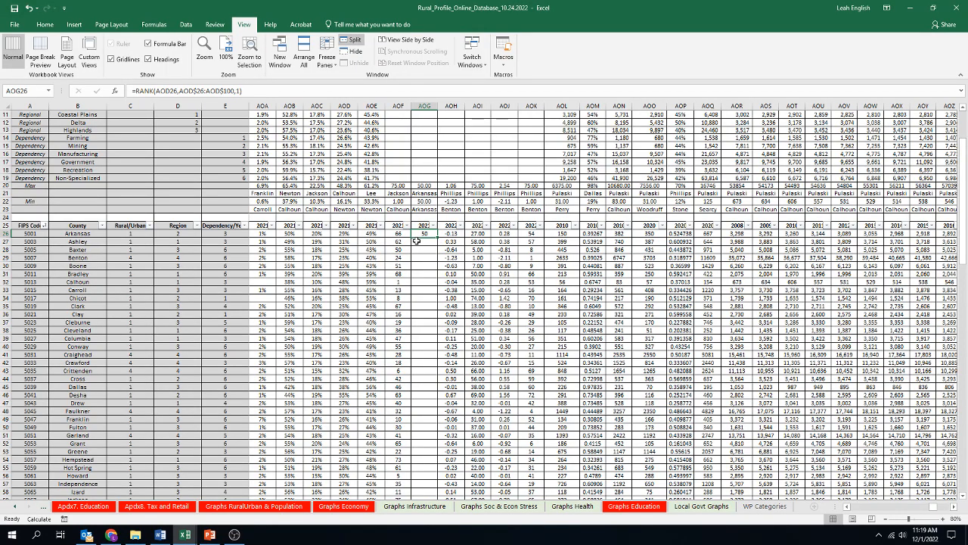
scroll(346, 239, up, 3)
scroll(351, 244, up, 1)
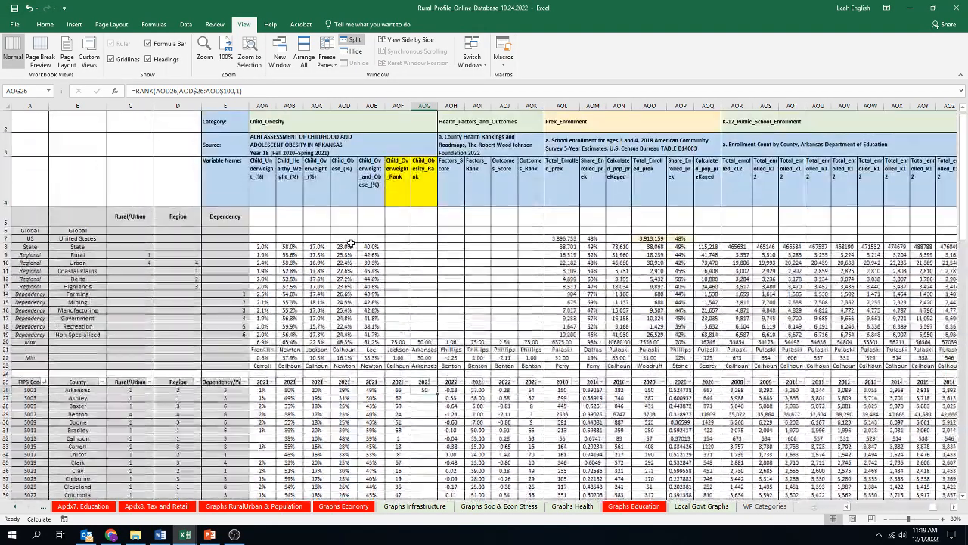
scroll(363, 333, down, 1)
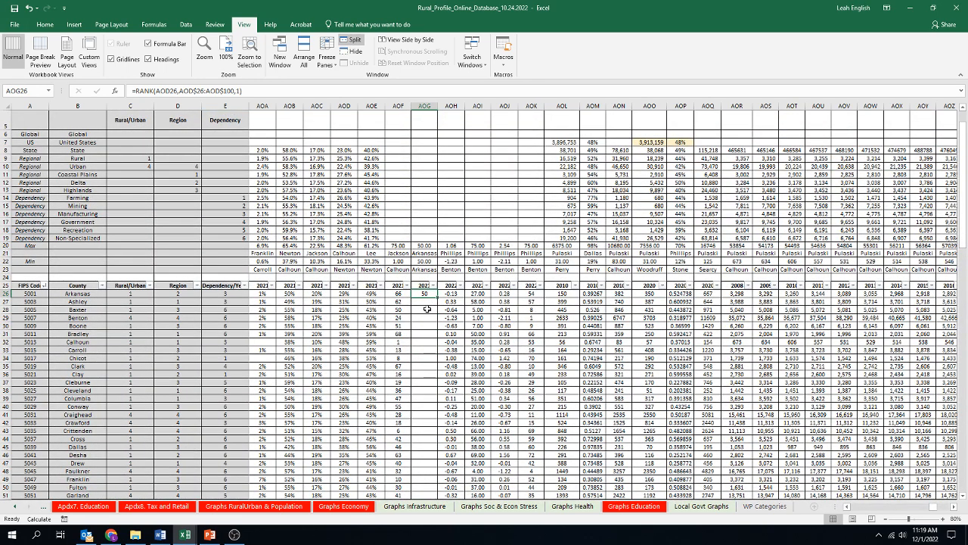
drag(437, 298, 437, 482)
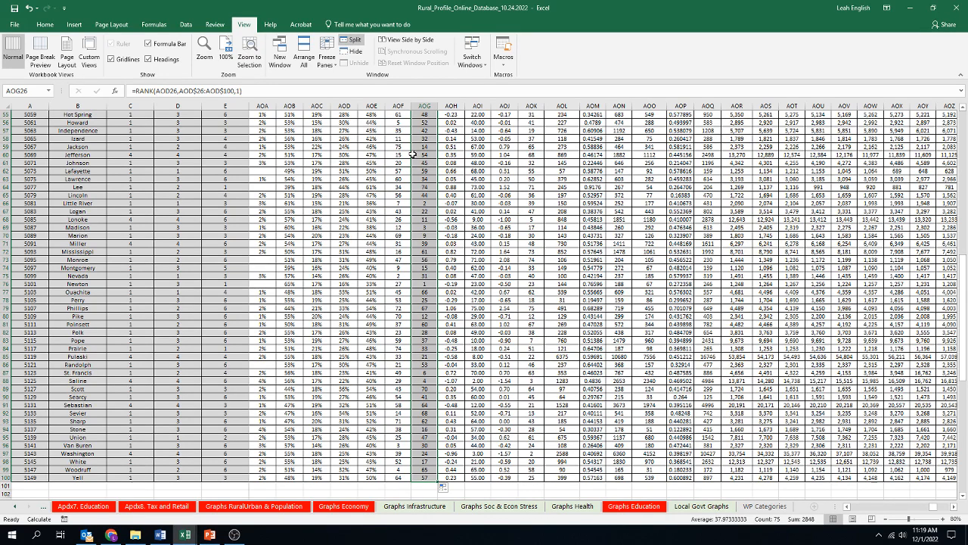
Step: Check the filled rank formulas and compare them with the obesity percentages
click(425, 284)
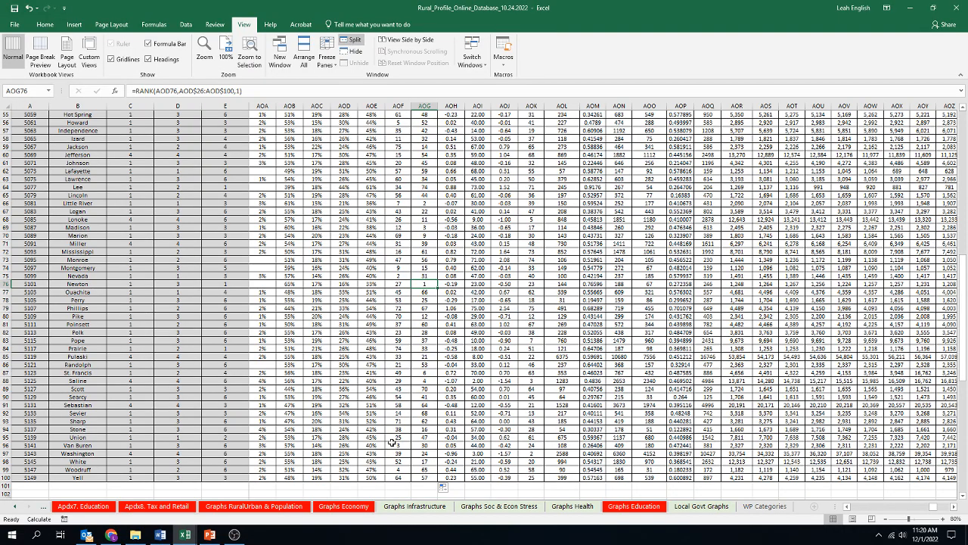
scroll(393, 442, up, 3)
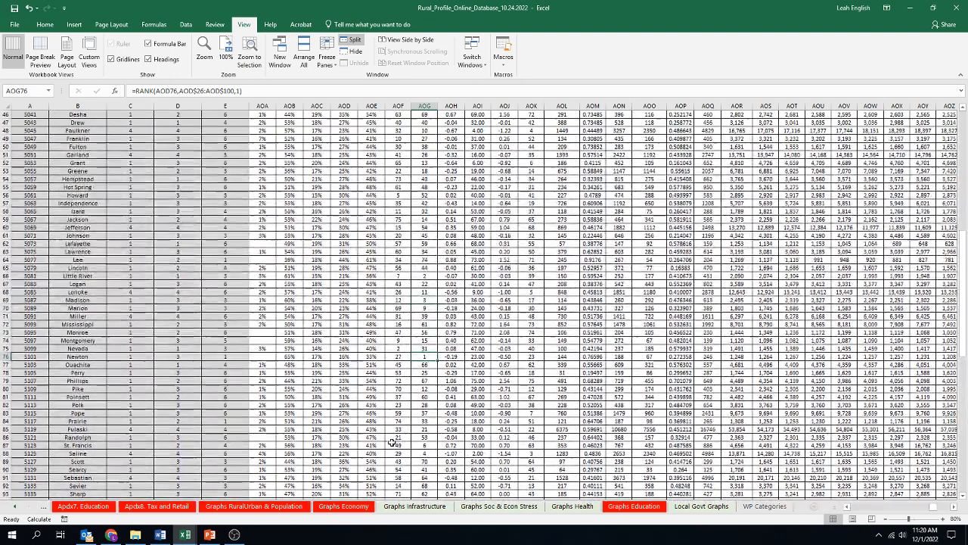
click(427, 277)
click(372, 277)
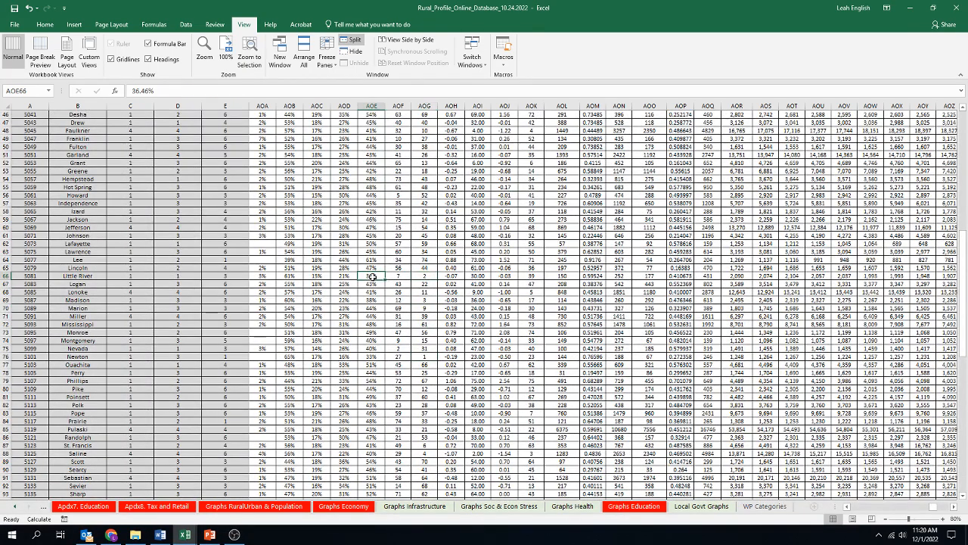
scroll(400, 335, up, 11)
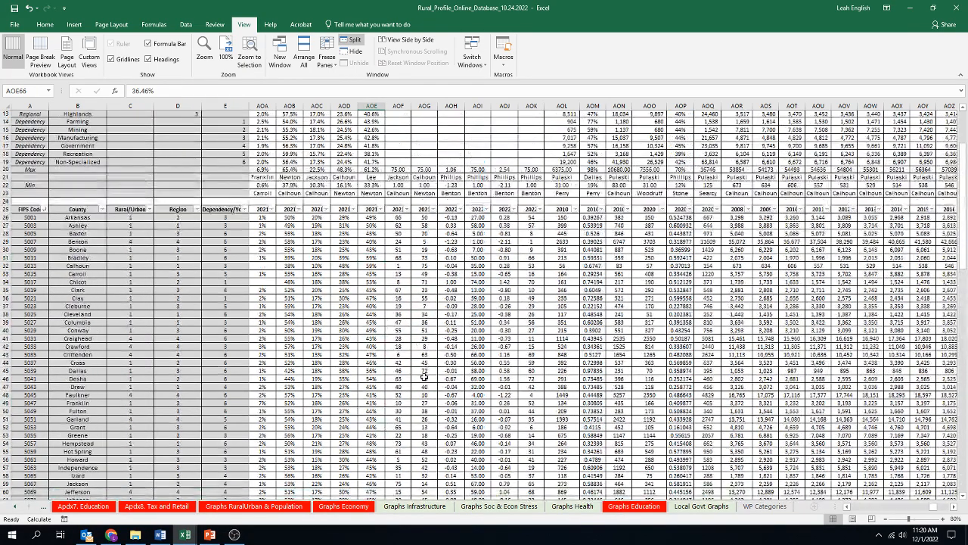